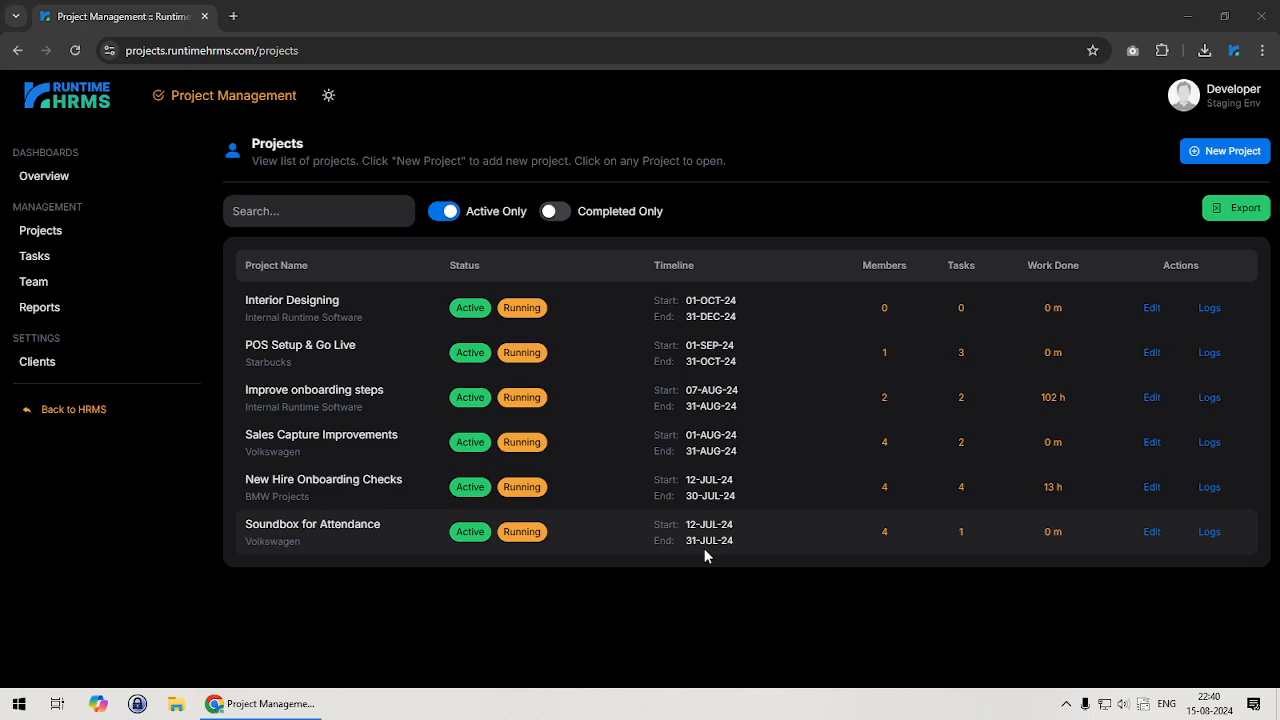
Start a new task in the Interior Designing project and name it "Take measurements".
click(962, 310)
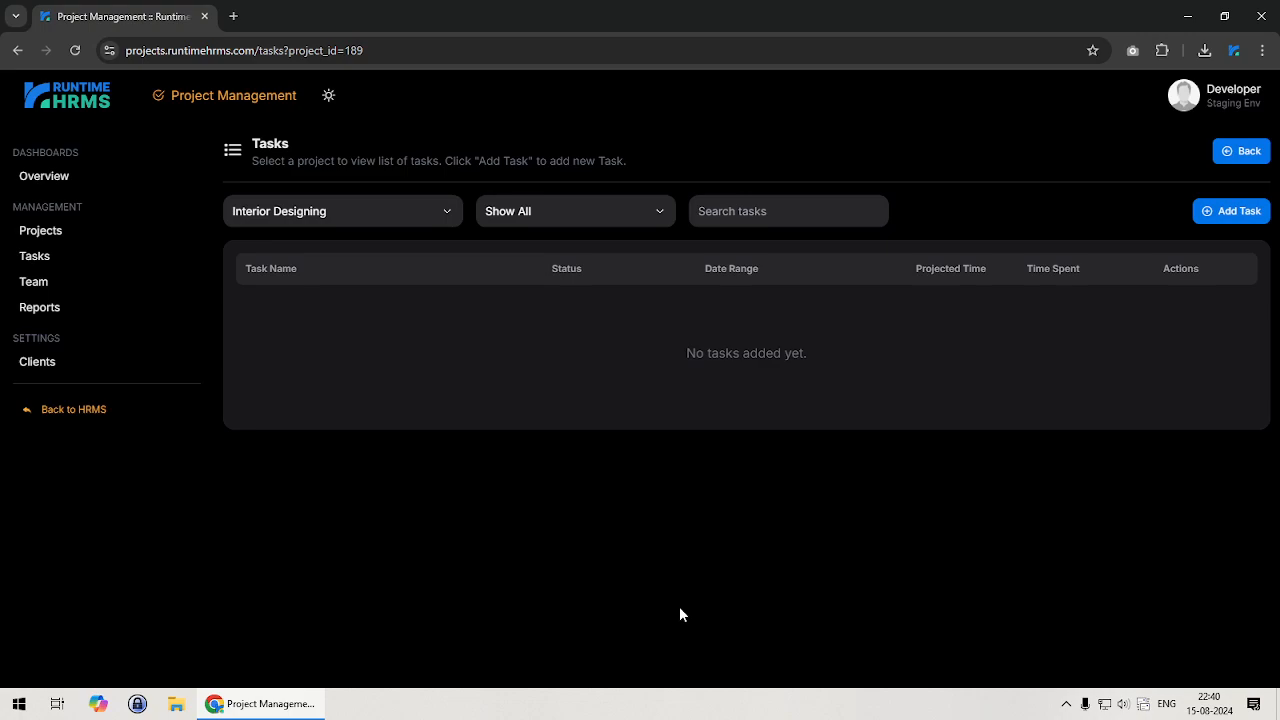
click(310, 224)
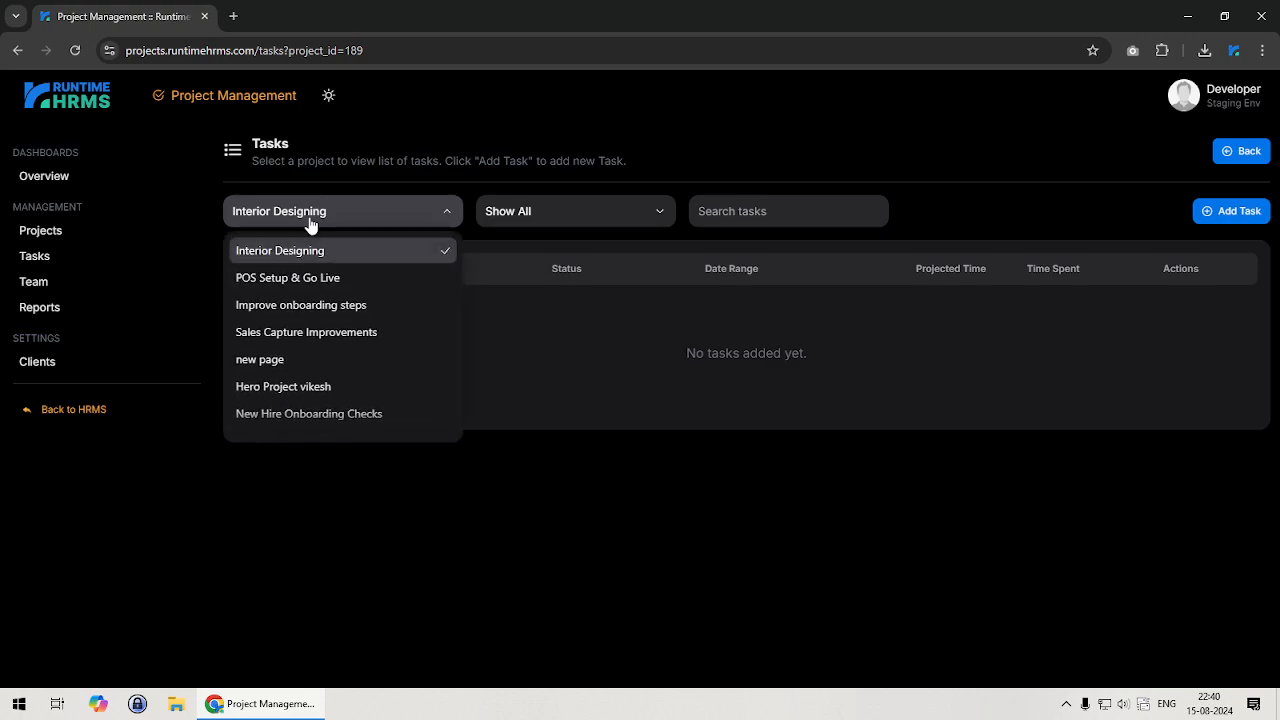
click(310, 224)
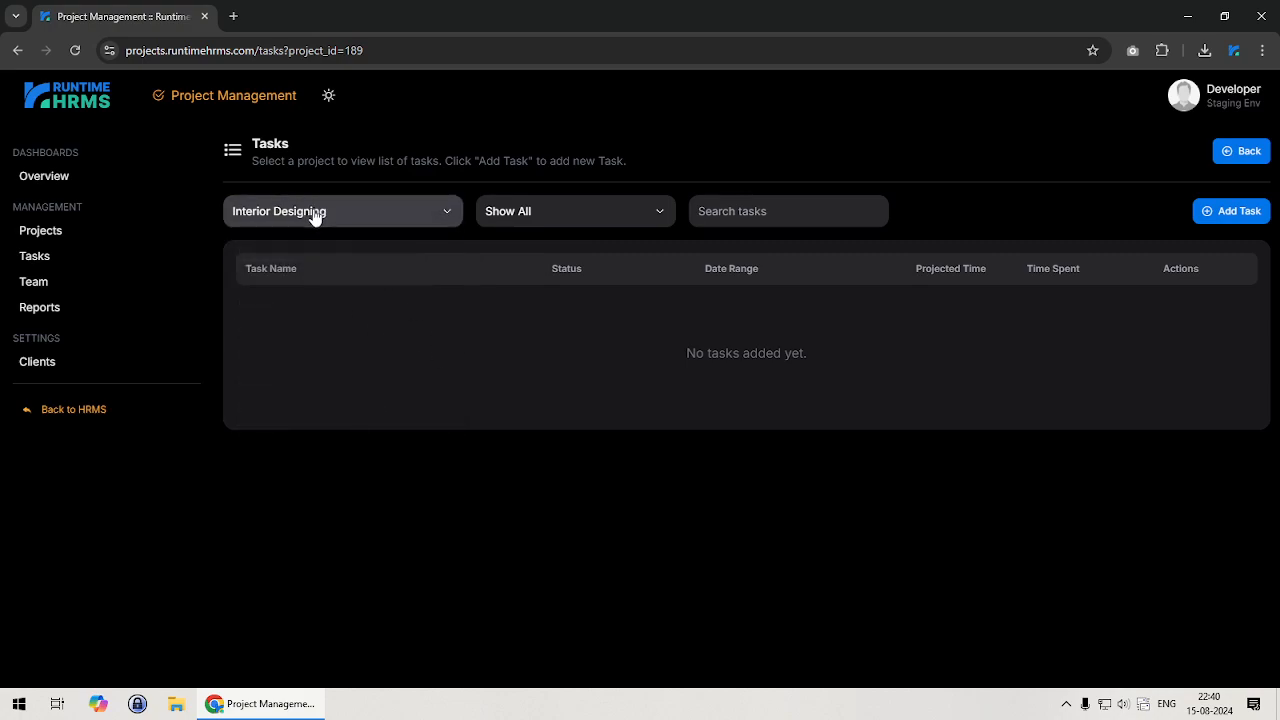
click(1239, 213)
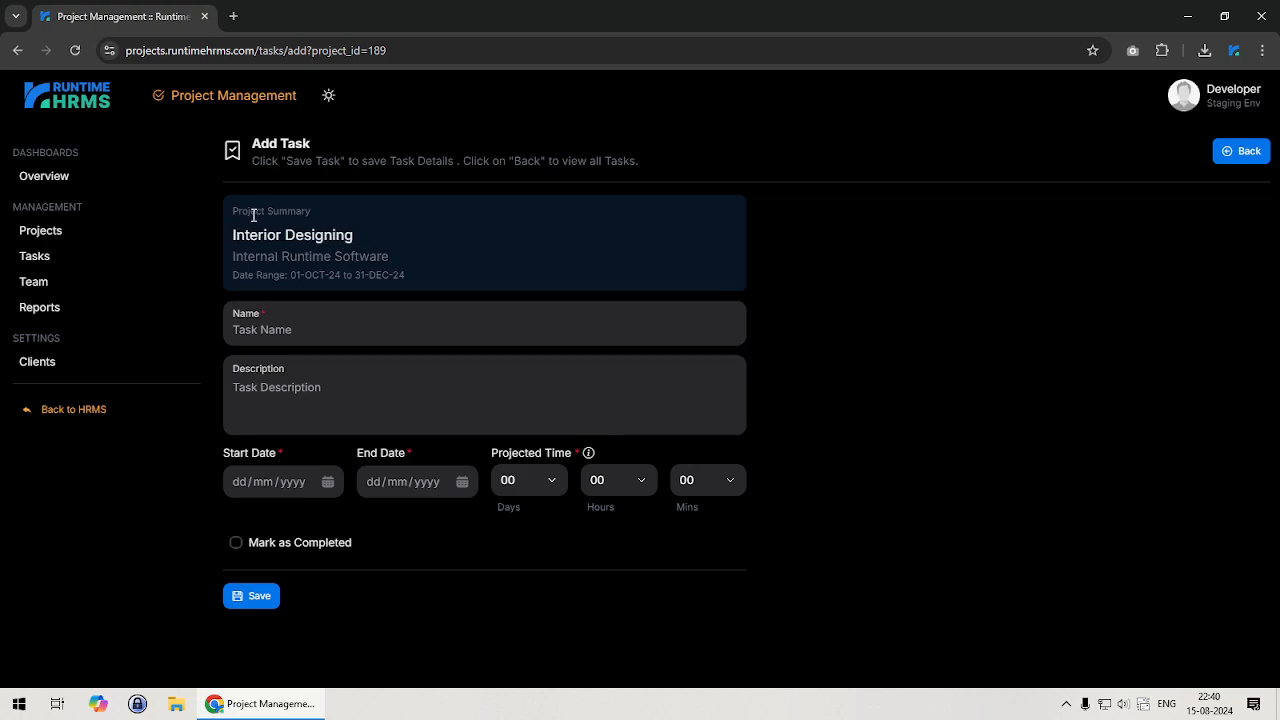
click(289, 332)
text(Take measurements)
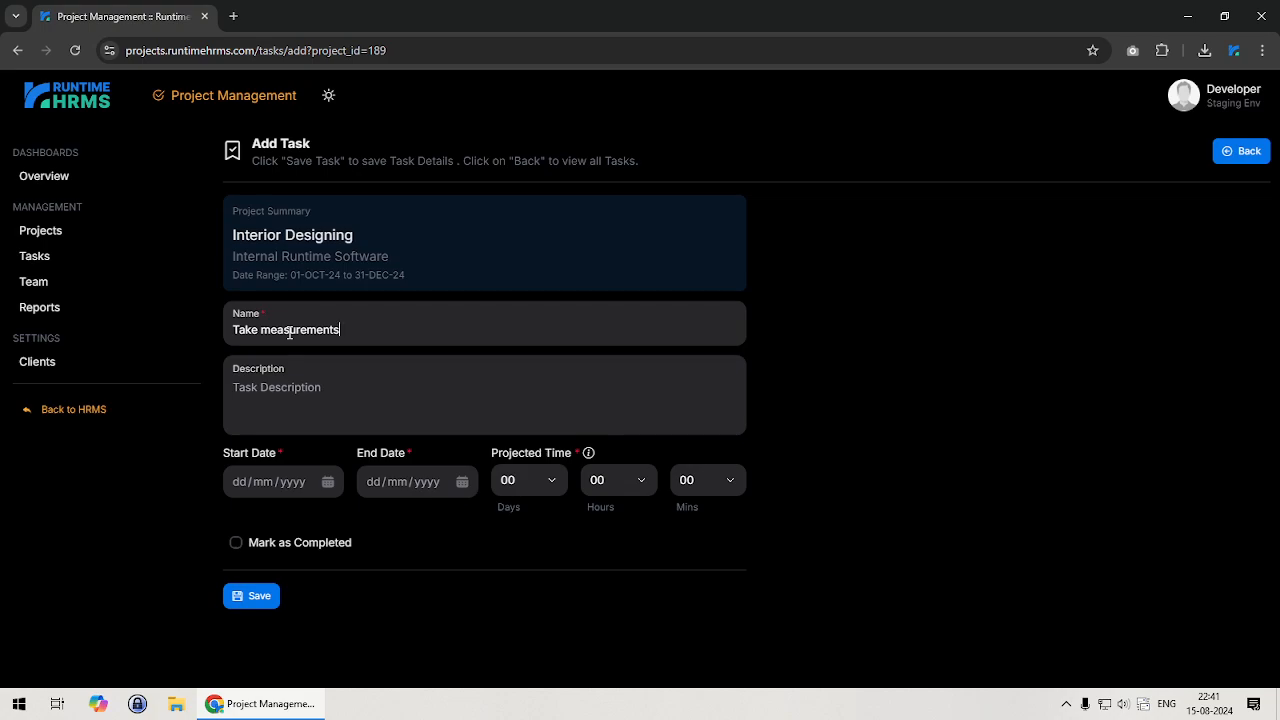
Enter the task description "Take measurements of the reception to estimate material required.".
click(314, 400)
text(Take measurements of the receiption to)
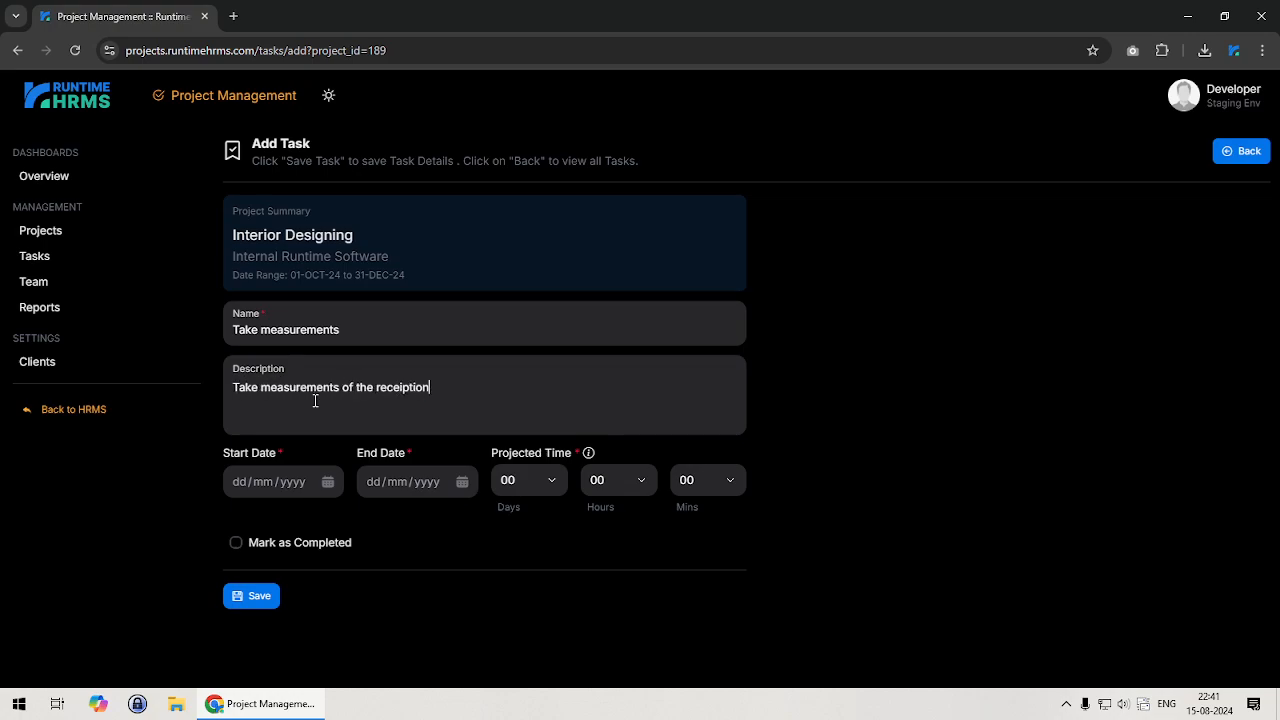
key(BackSpace)
key(BackSpace)
key(BackSpace)
key(BackSpace)
key(BackSpace)
key(BackSpace)
key(BackSpace)
key(BackSpace)
key(BackSpace)
key(BackSpace)
text(eption to estimate material required.)
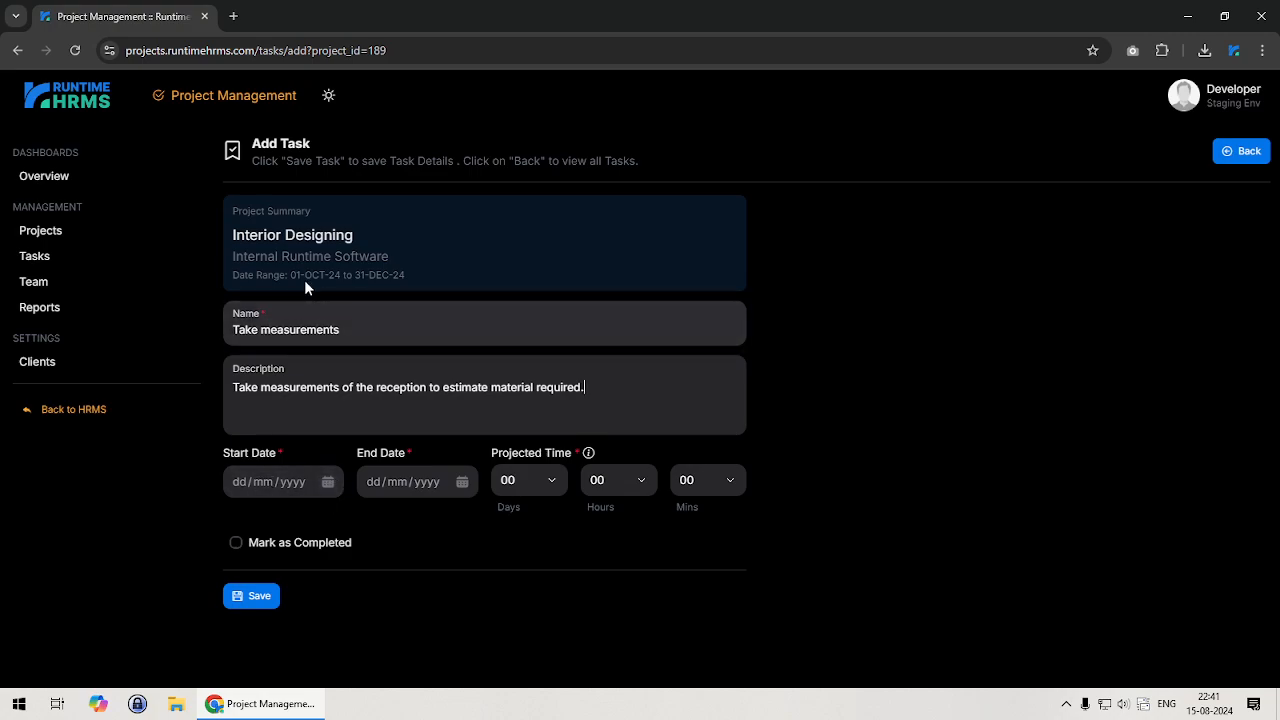
Set the task's start date to 01/10/2024.
click(330, 489)
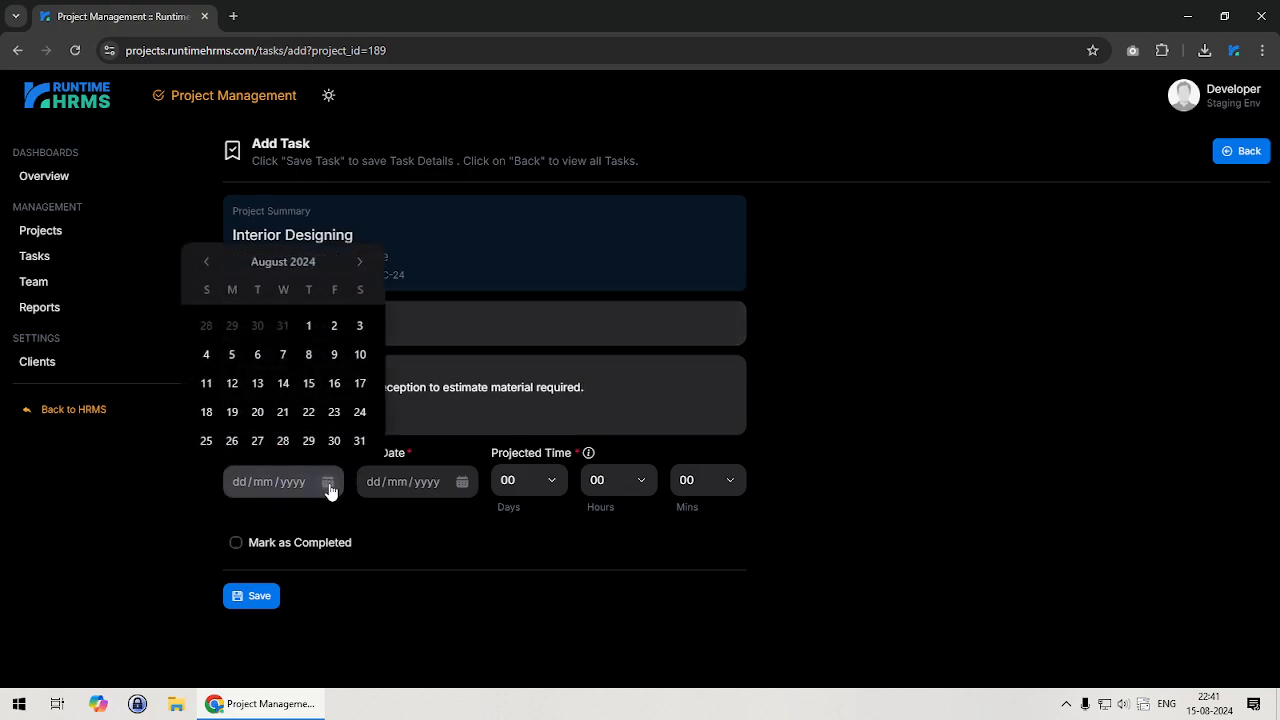
click(358, 263)
click(358, 263)
click(258, 327)
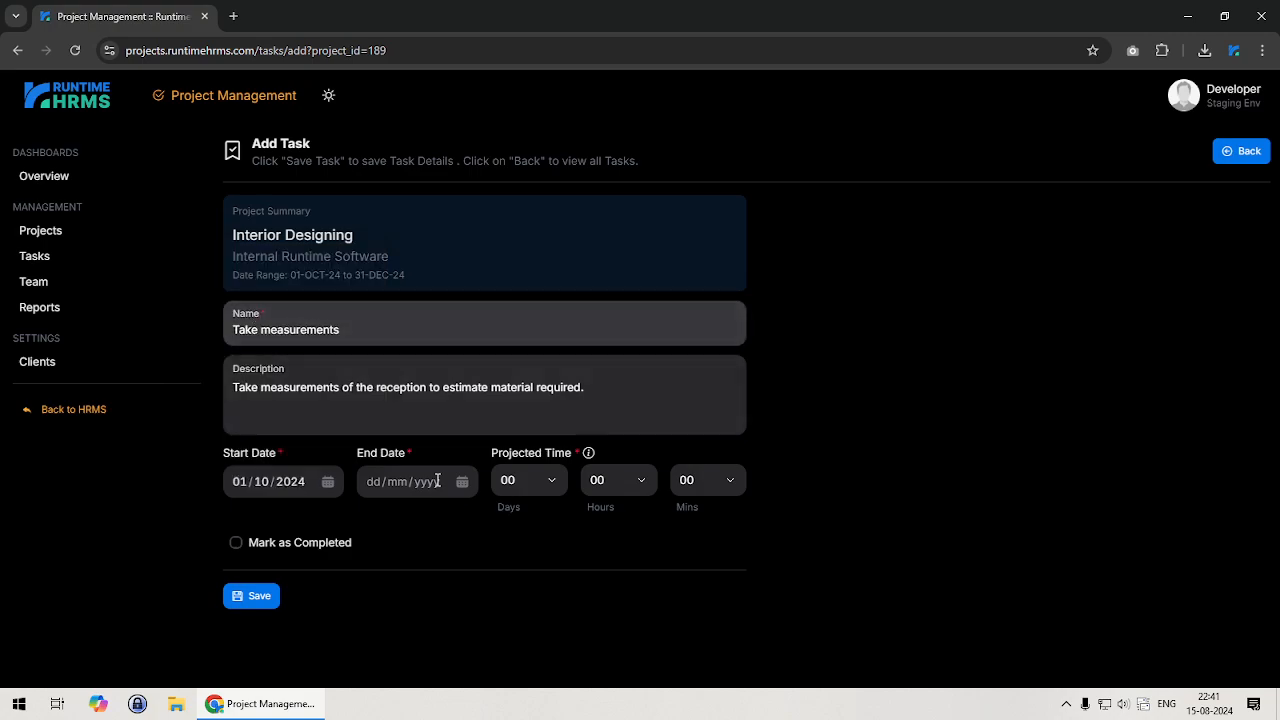
Set the task's end date to 03/10/2024.
click(462, 483)
click(493, 263)
click(493, 263)
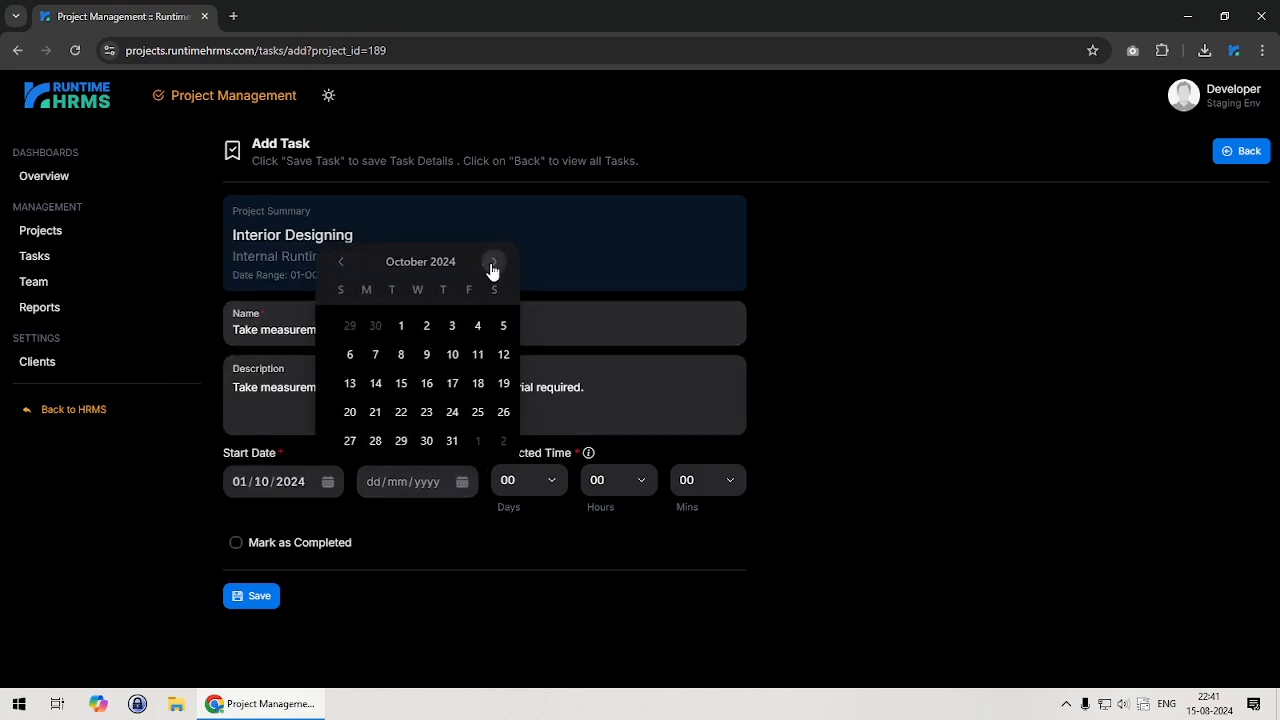
click(493, 263)
click(340, 261)
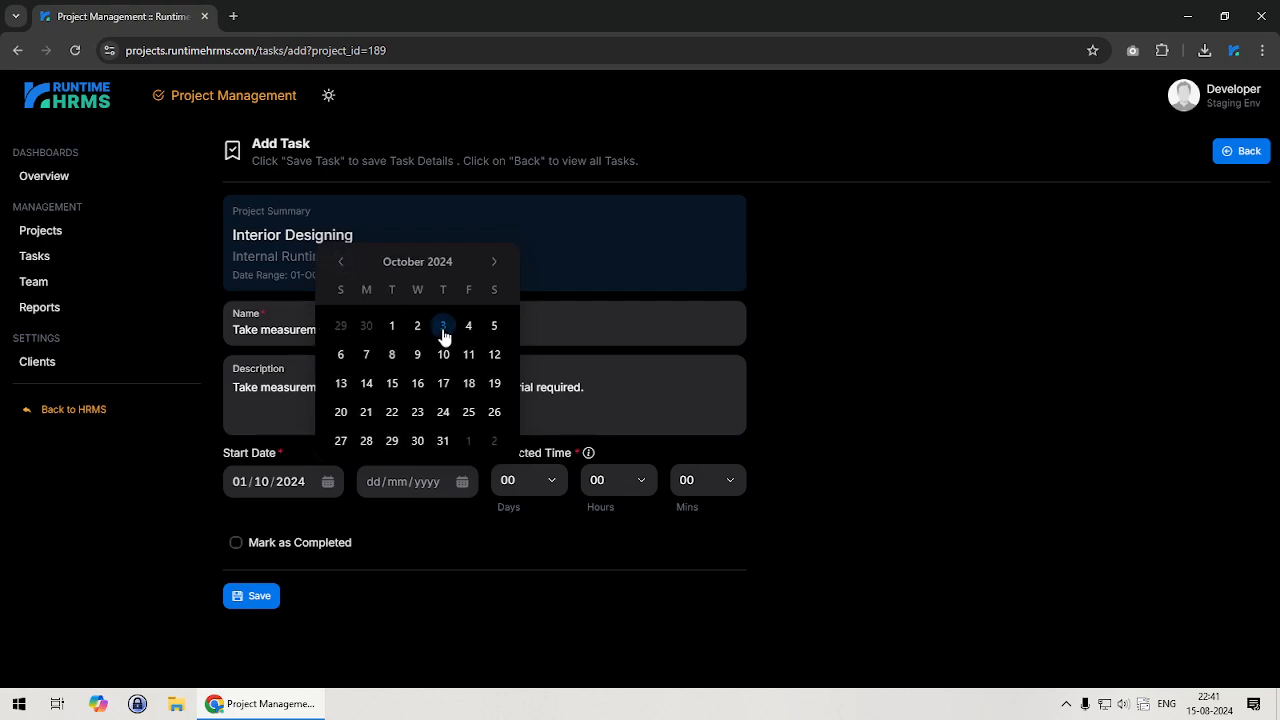
click(443, 327)
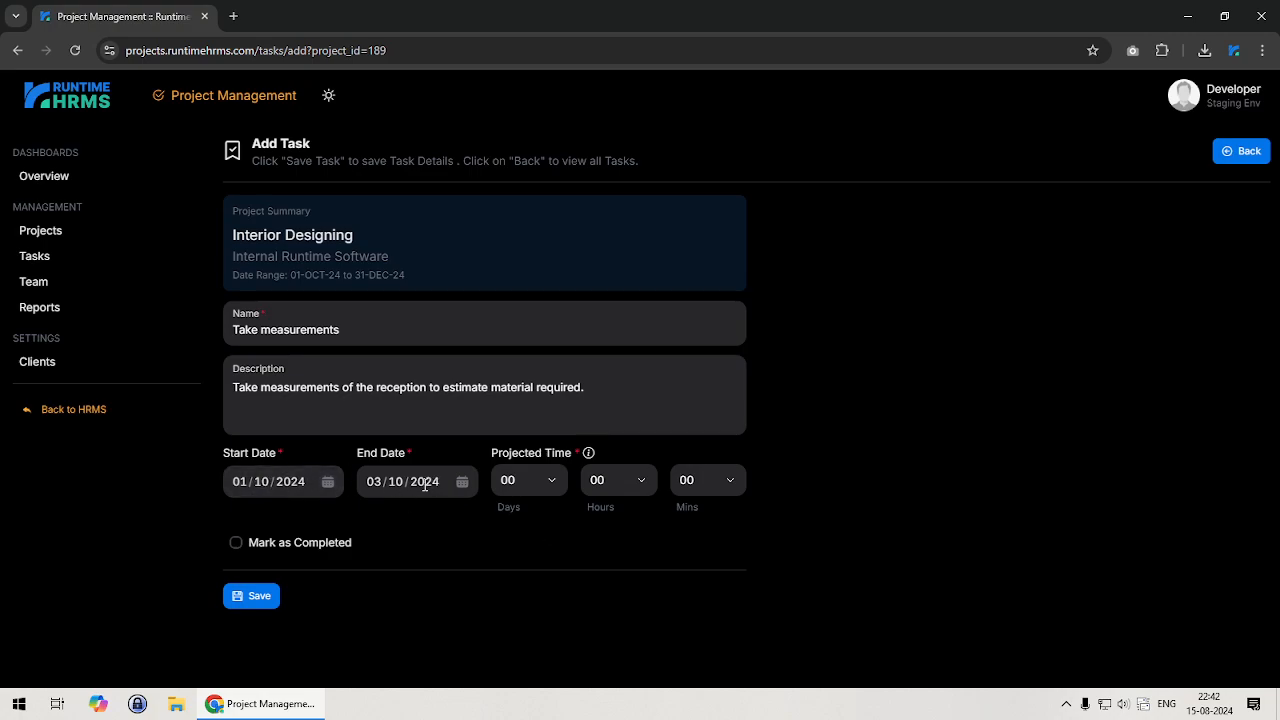
Set the task's projected time to 06 hours, then save it and return to the project's task list.
click(640, 491)
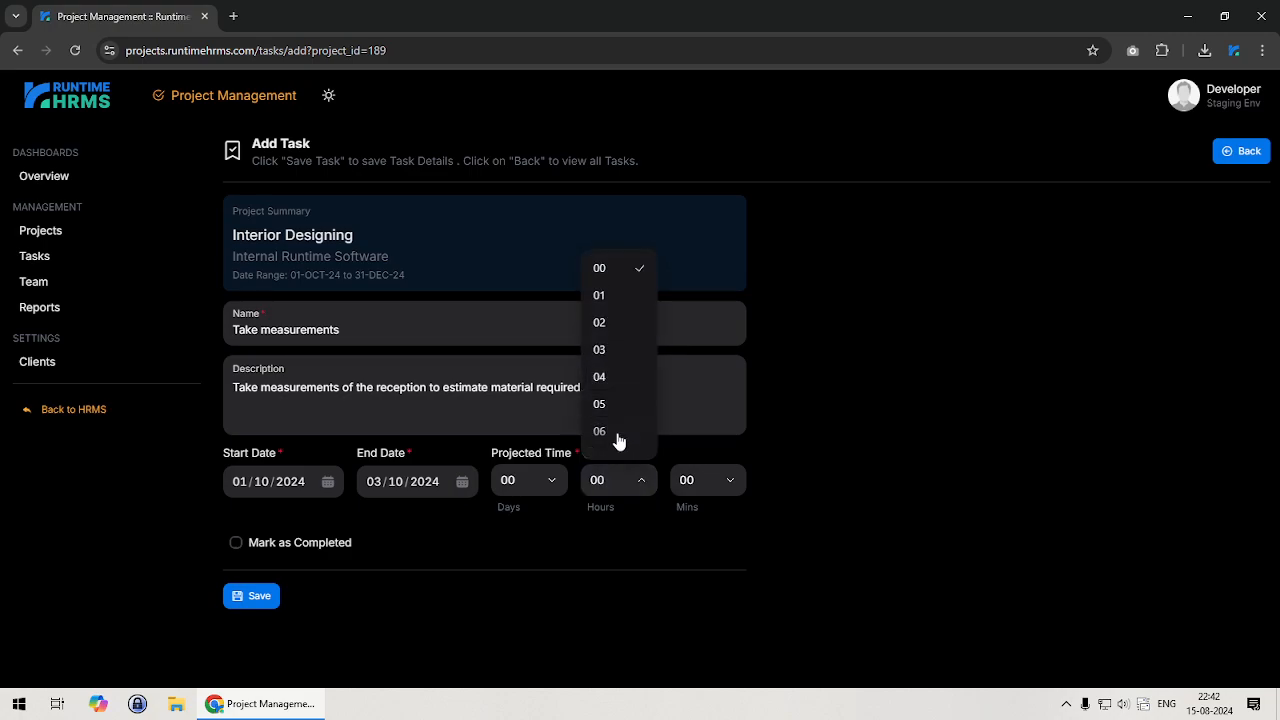
click(618, 440)
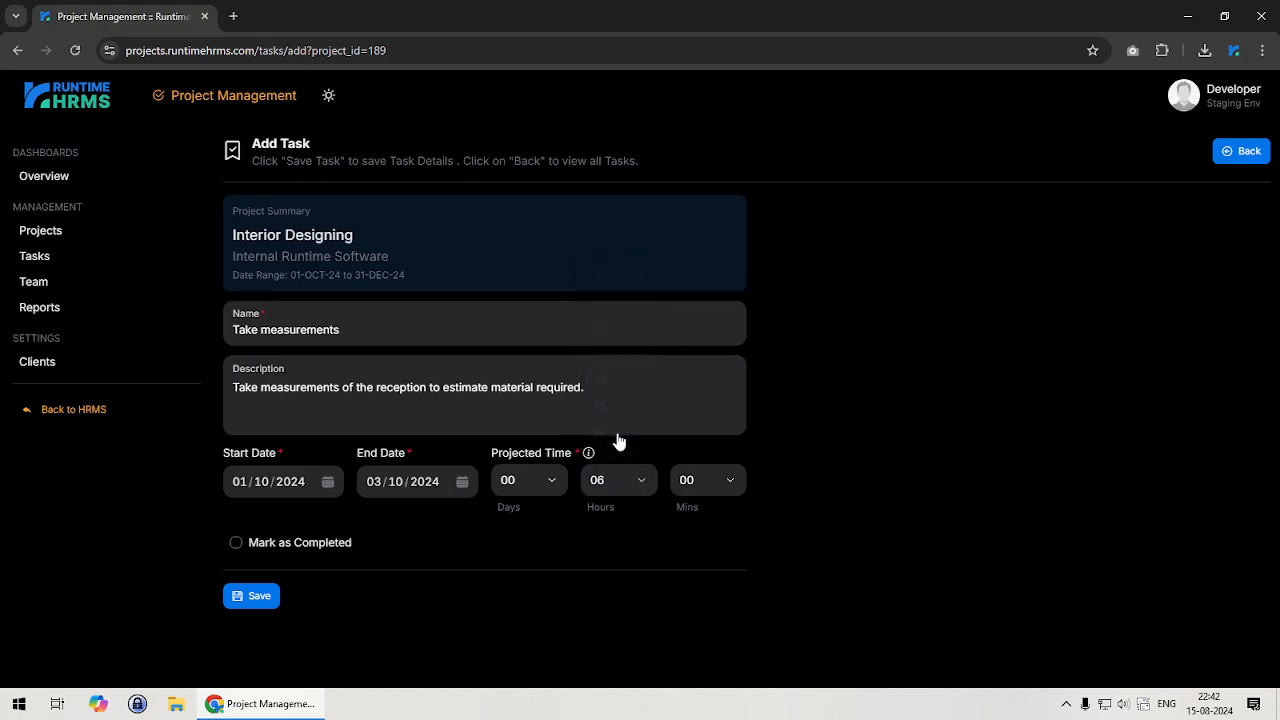
click(528, 491)
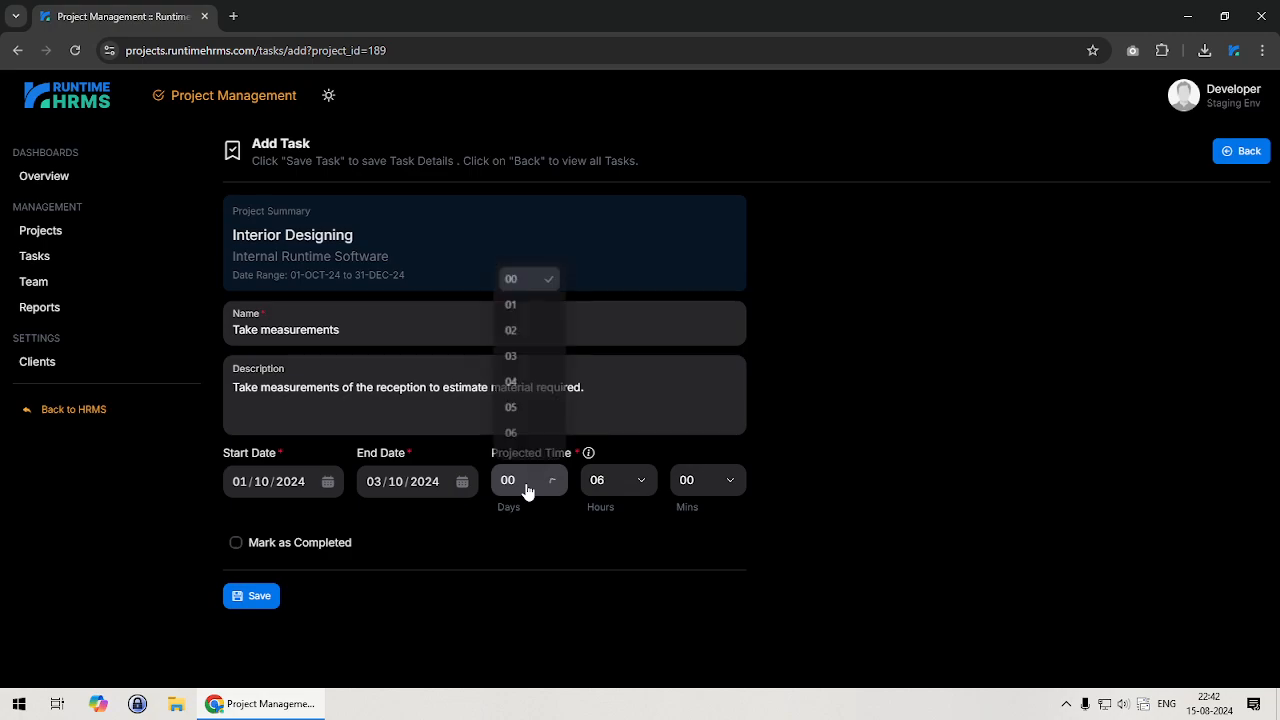
click(528, 491)
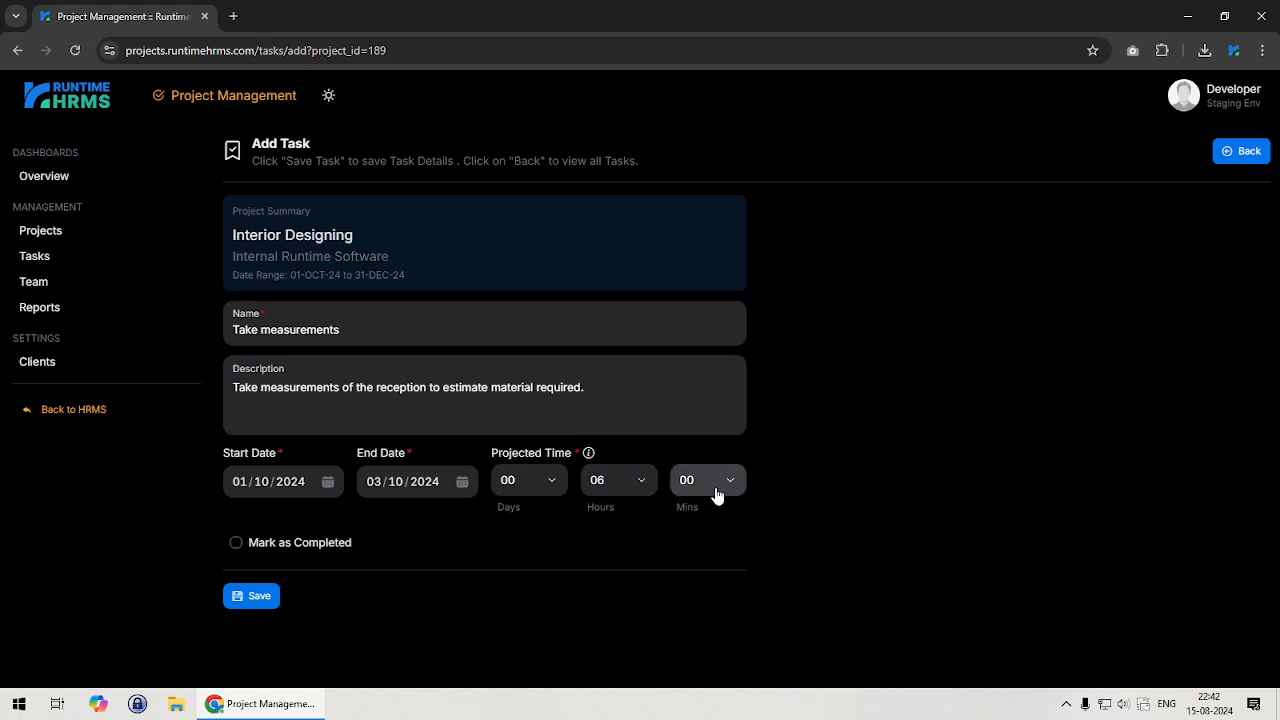
click(253, 600)
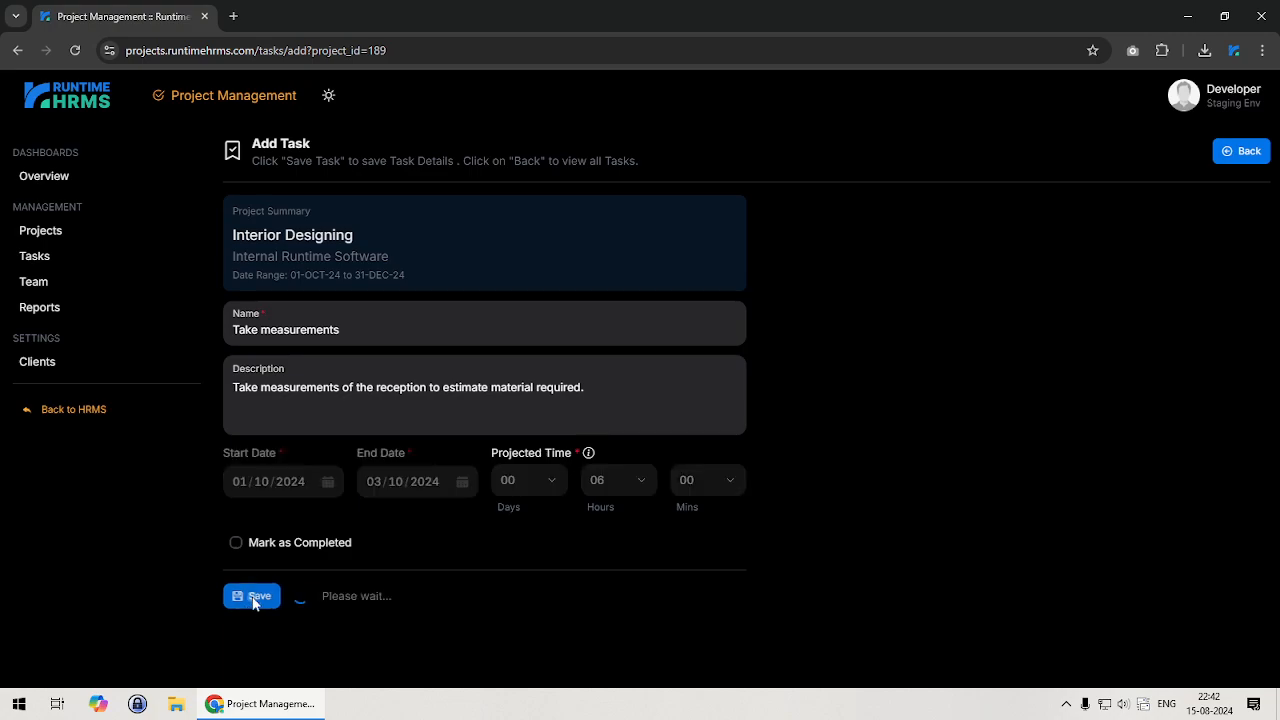
click(1241, 151)
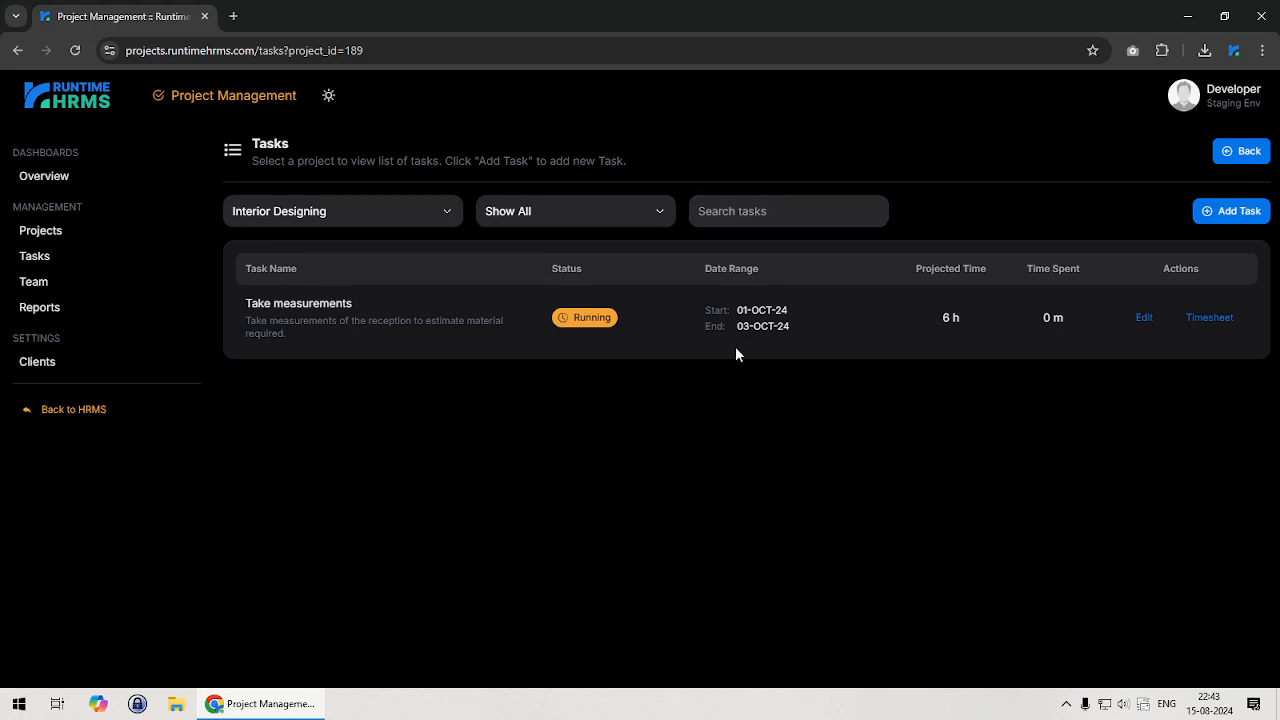
View the tasks of the POS Setup & Go Live project and return to those of Interior Designing.
click(338, 230)
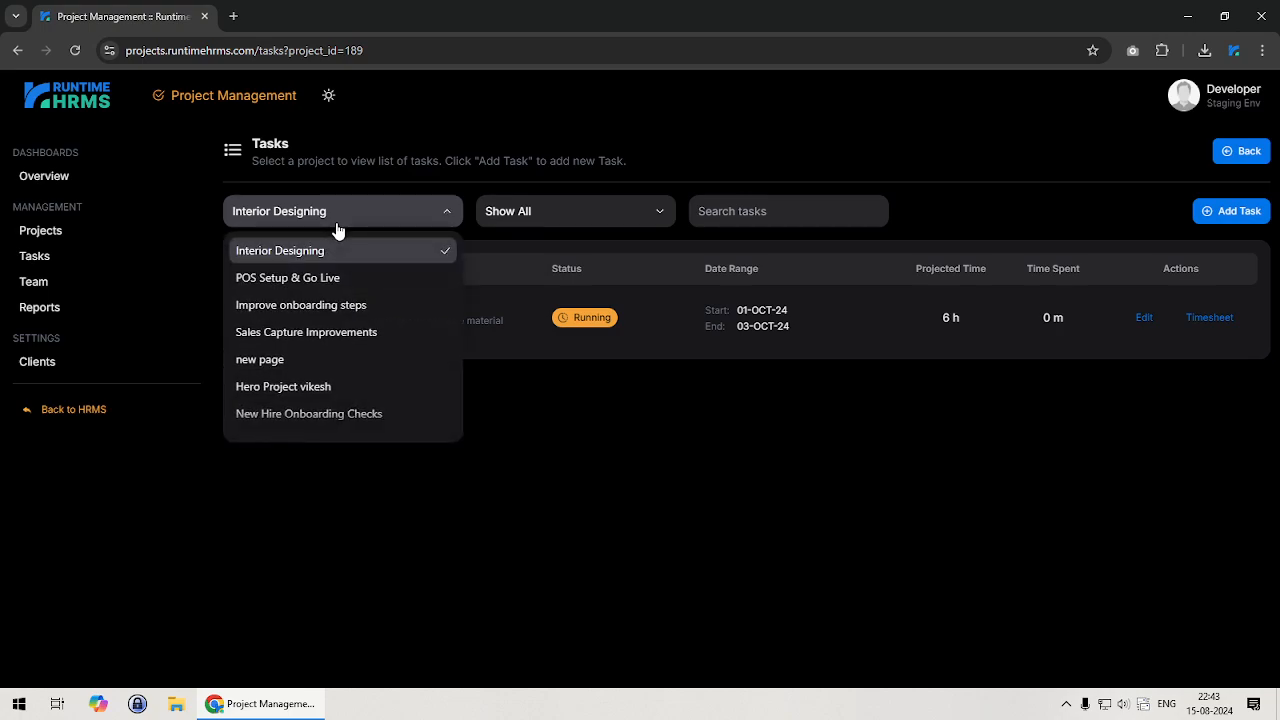
click(338, 280)
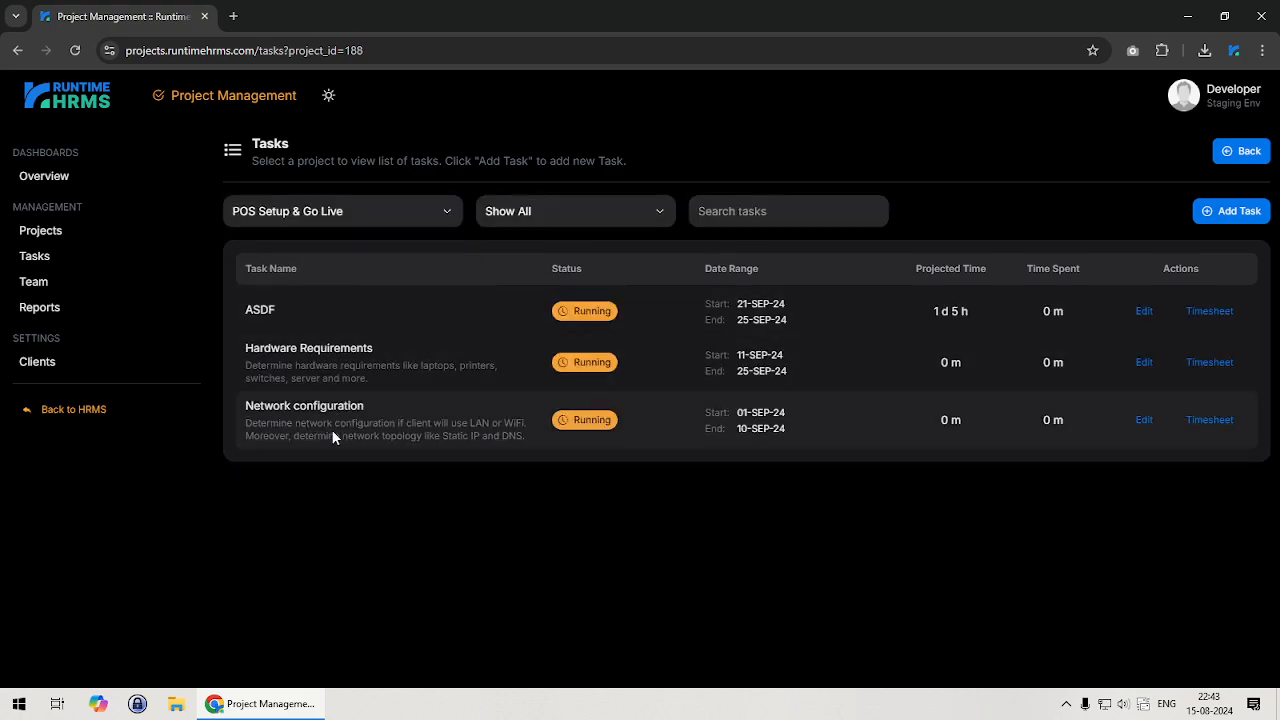
click(326, 215)
click(322, 252)
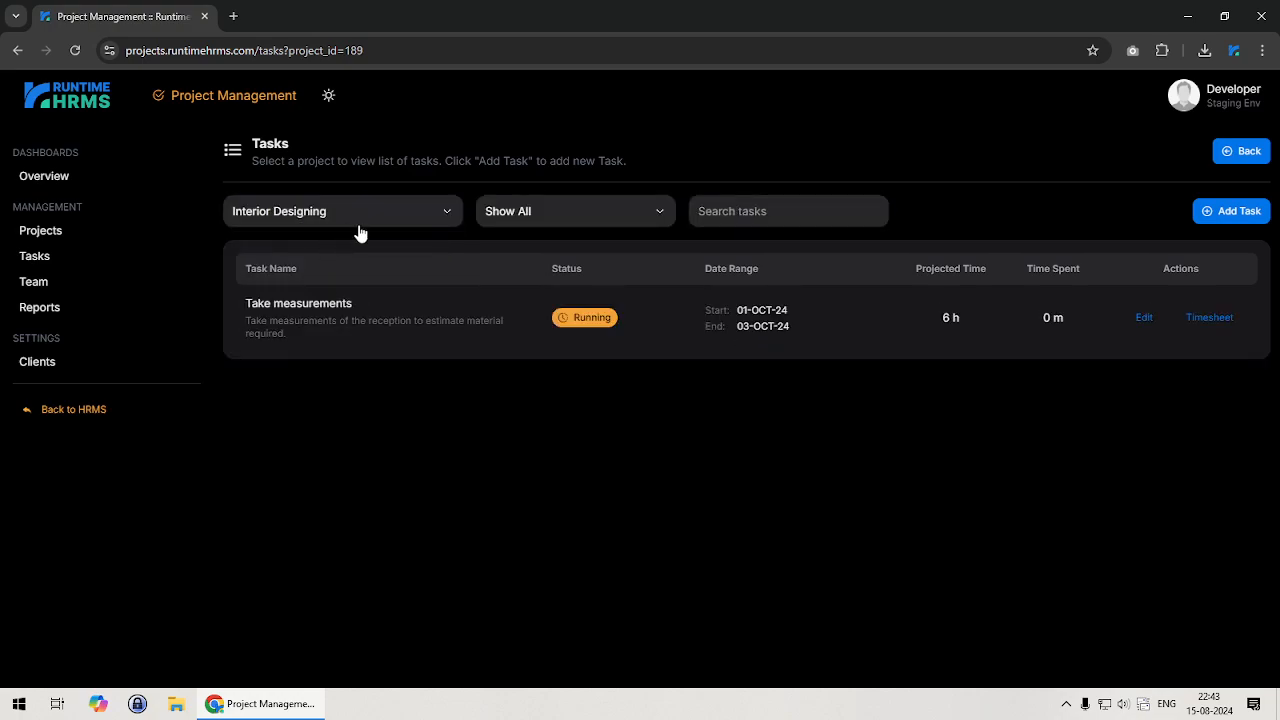
Filter the Interior Designing tasks by Running and by Completed status, and reset the filter to Show All.
click(529, 213)
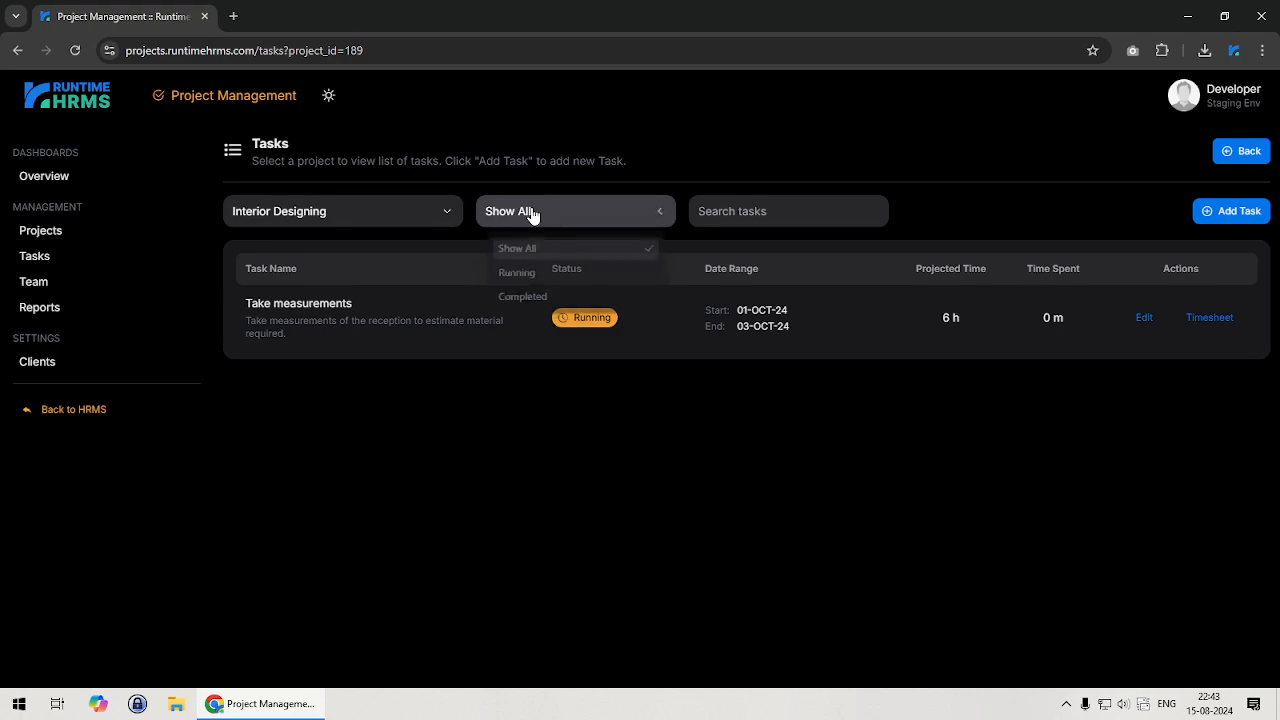
click(411, 301)
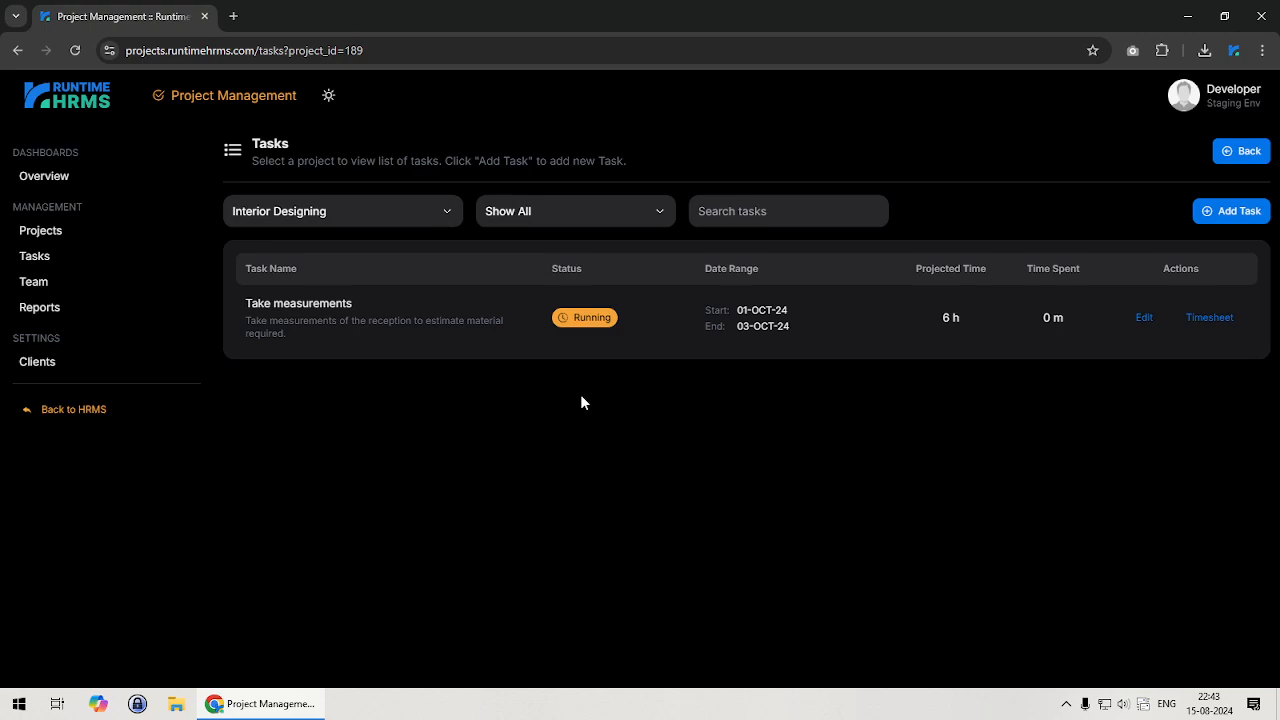
click(551, 213)
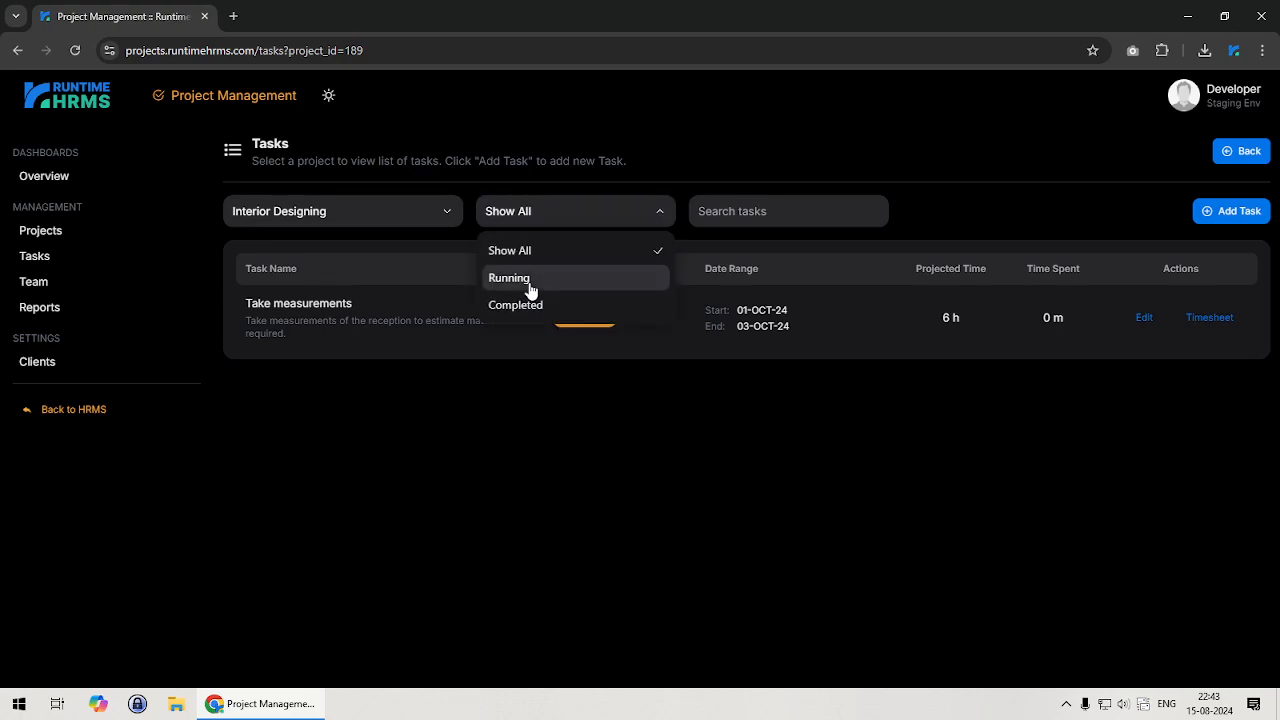
click(530, 280)
click(523, 213)
click(520, 305)
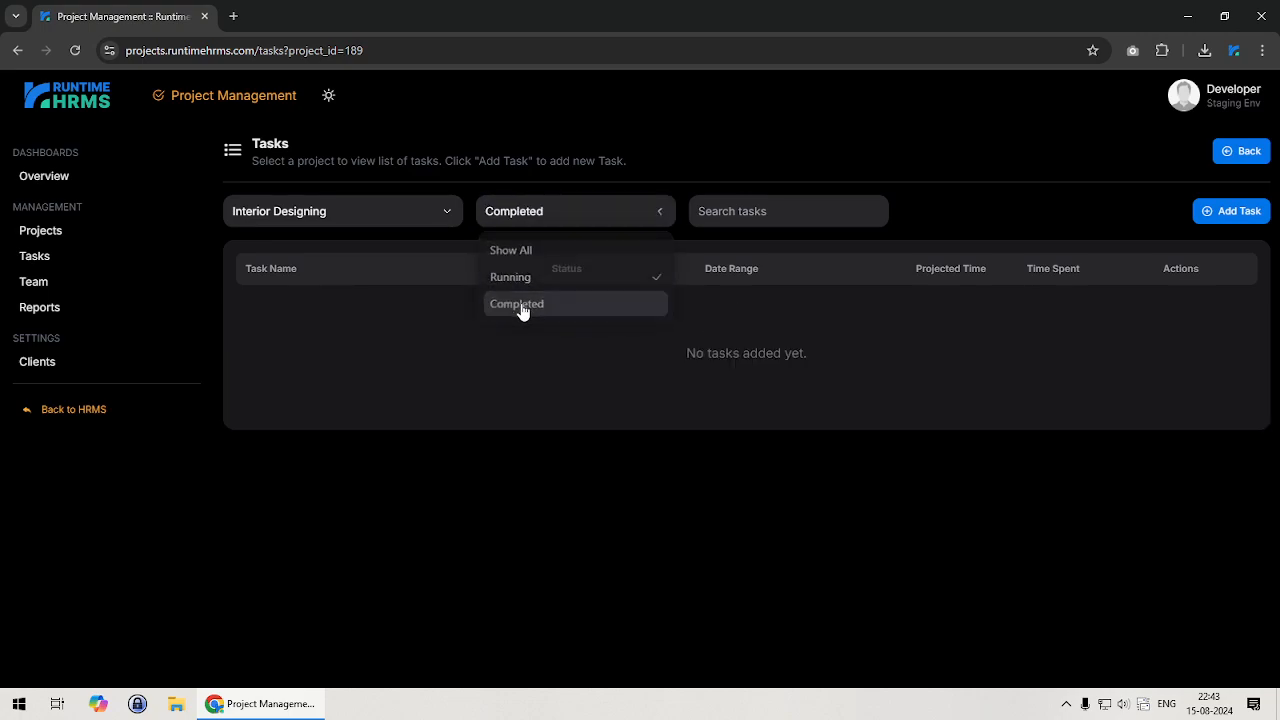
click(512, 227)
click(516, 249)
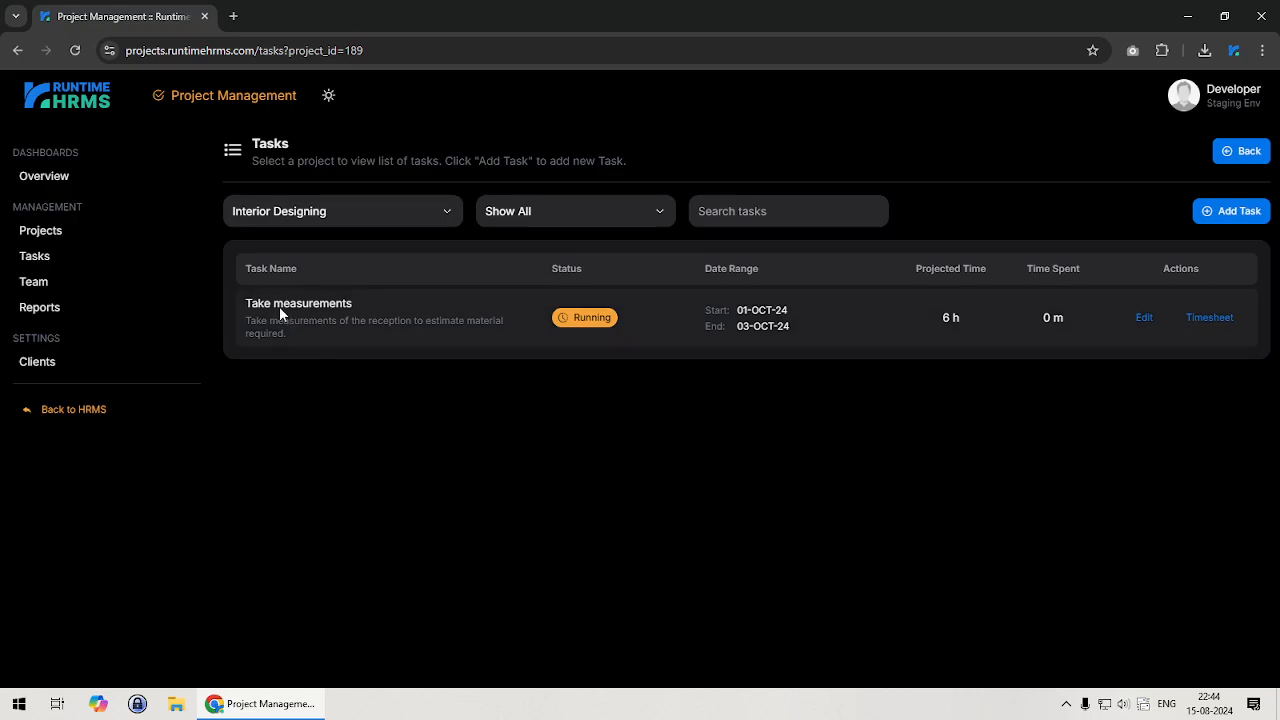
Search the Interior Designing tasks for "mea" and clear the search.
click(754, 211)
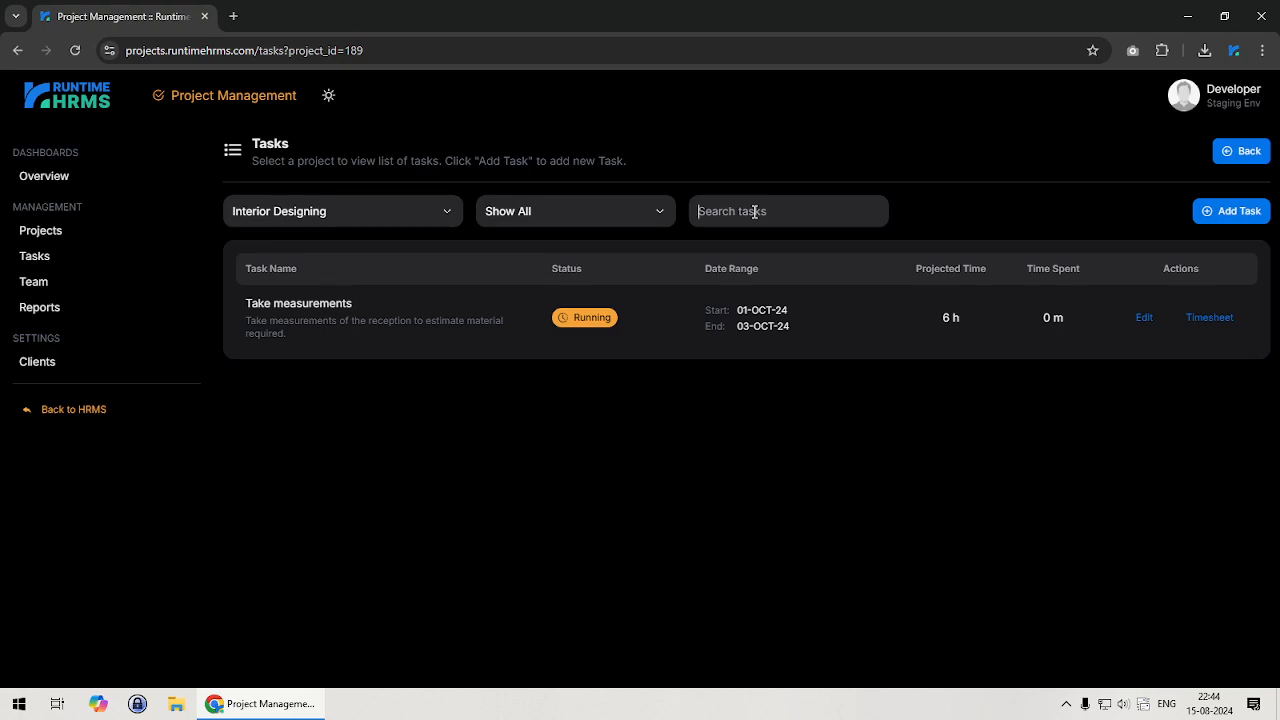
text(meak)
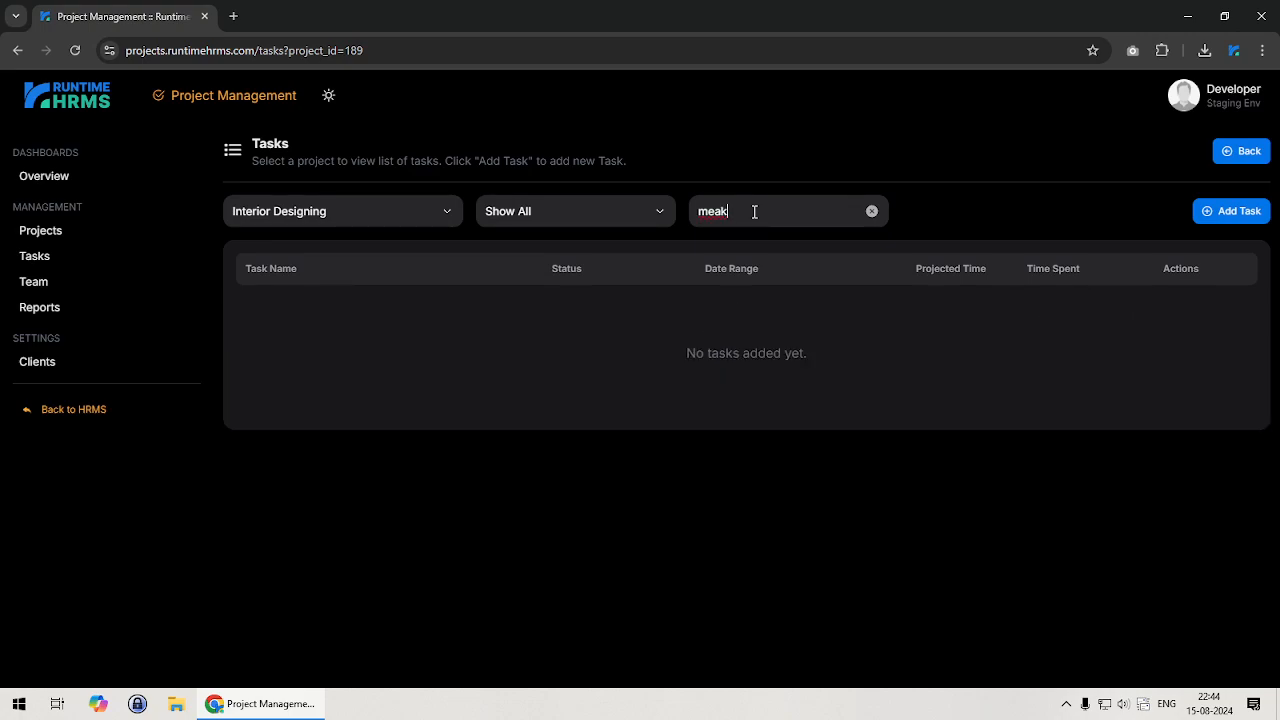
key(BackSpace)
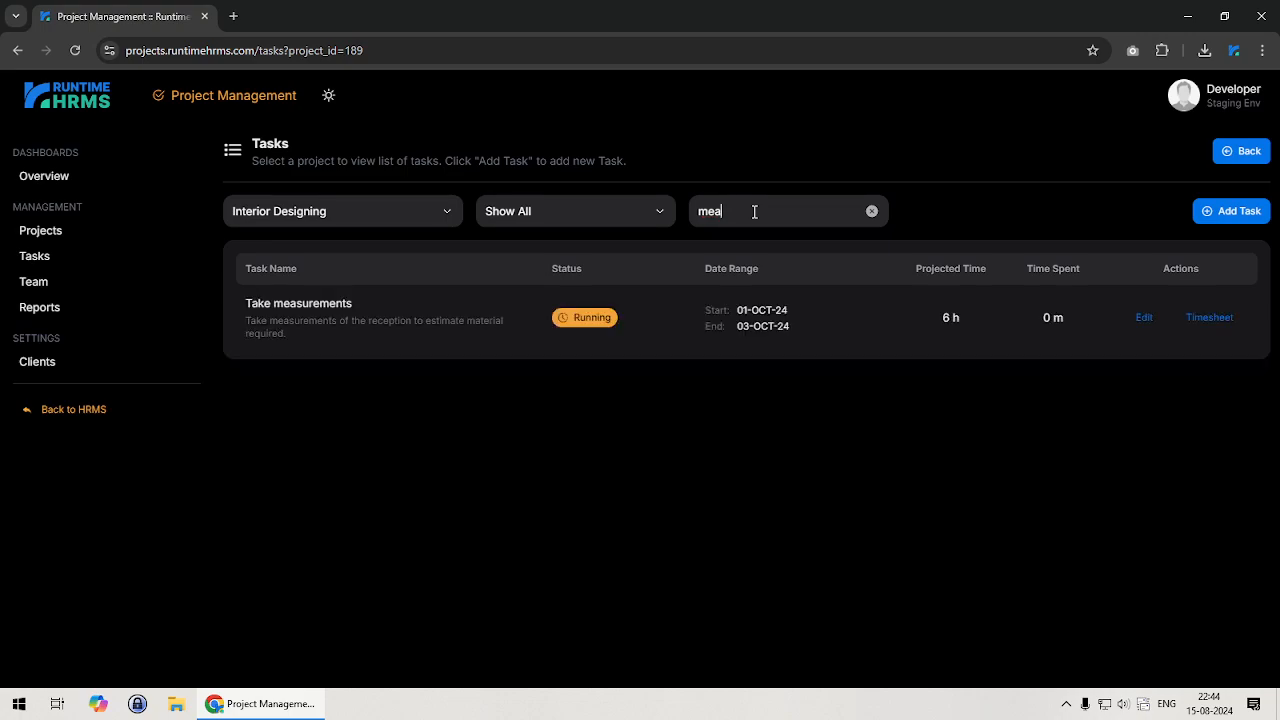
key(BackSpace)
key(BackSpace)
key(BackSpace)
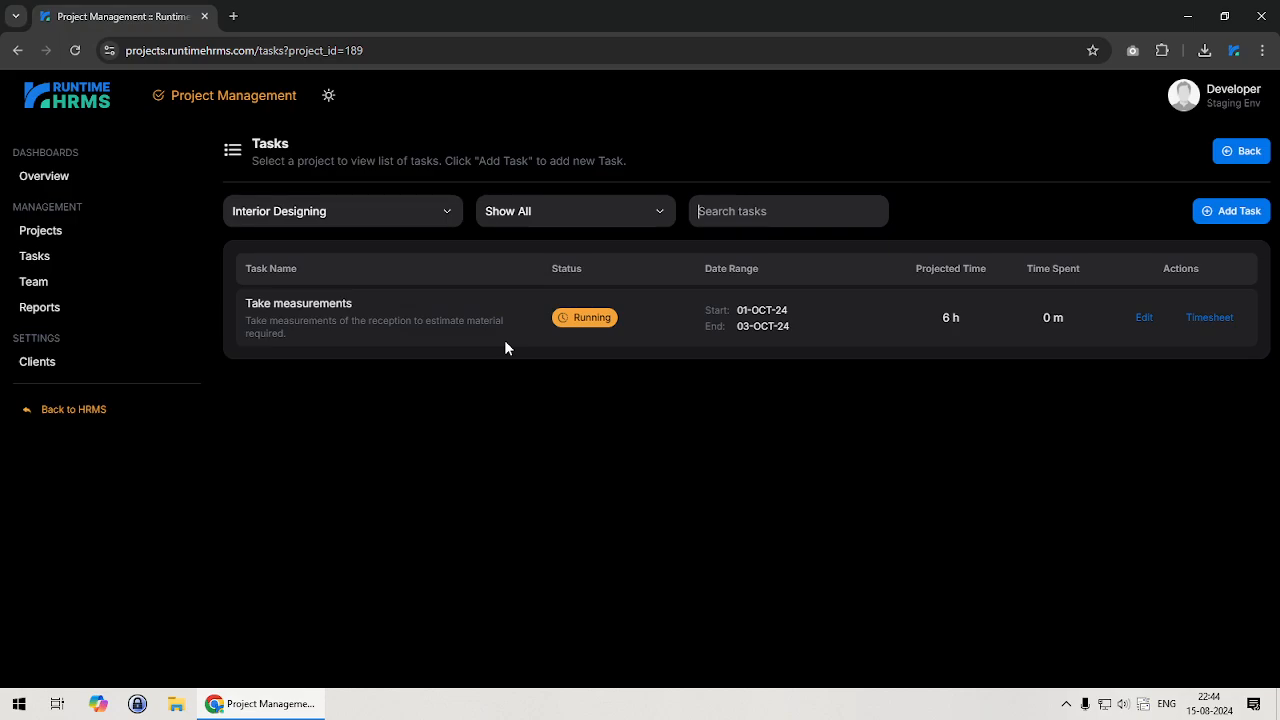
Open the timesheet of the Take measurements task.
click(1210, 318)
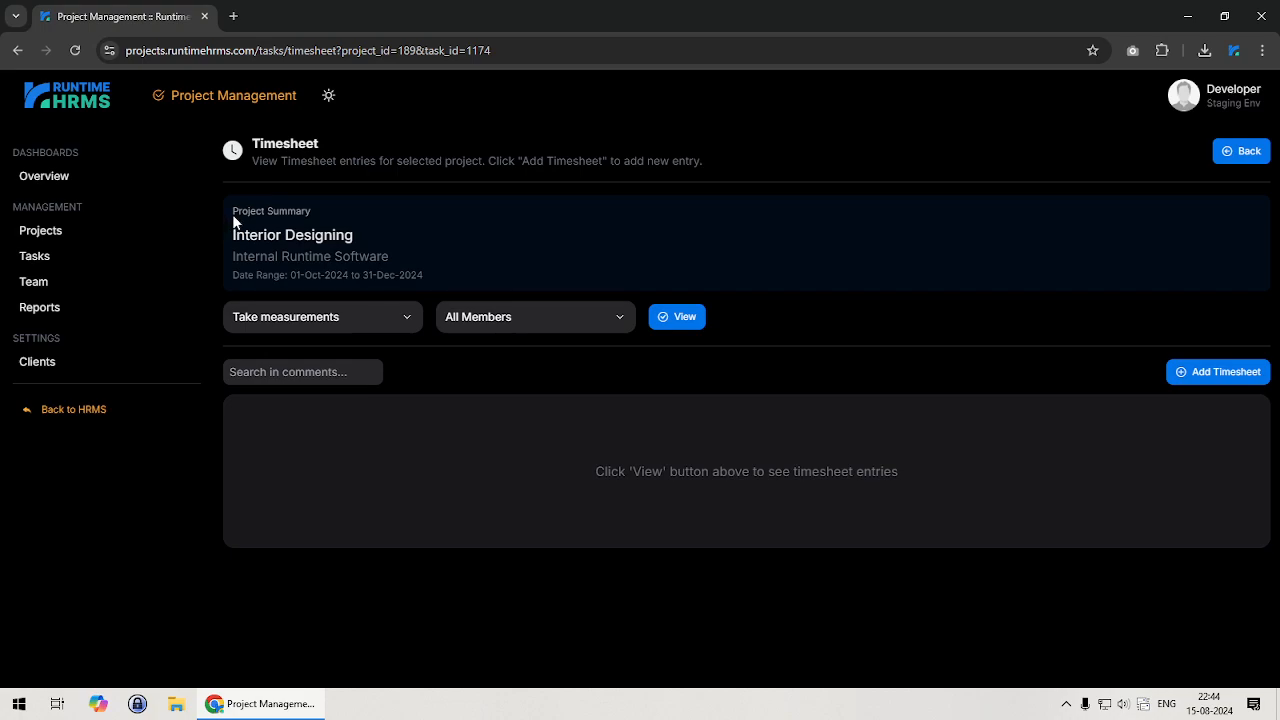